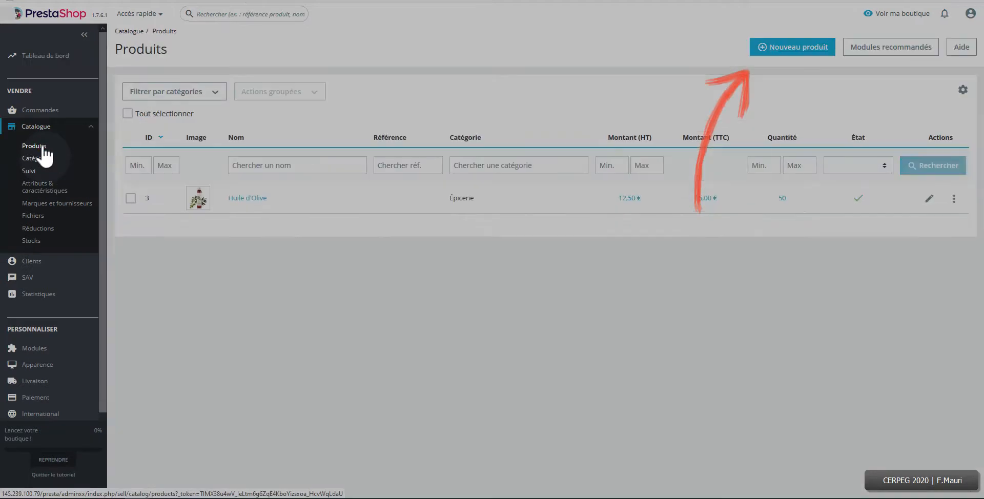
Step: Create a new product named Laitue and add laitue3.jpg as its image
click(786, 52)
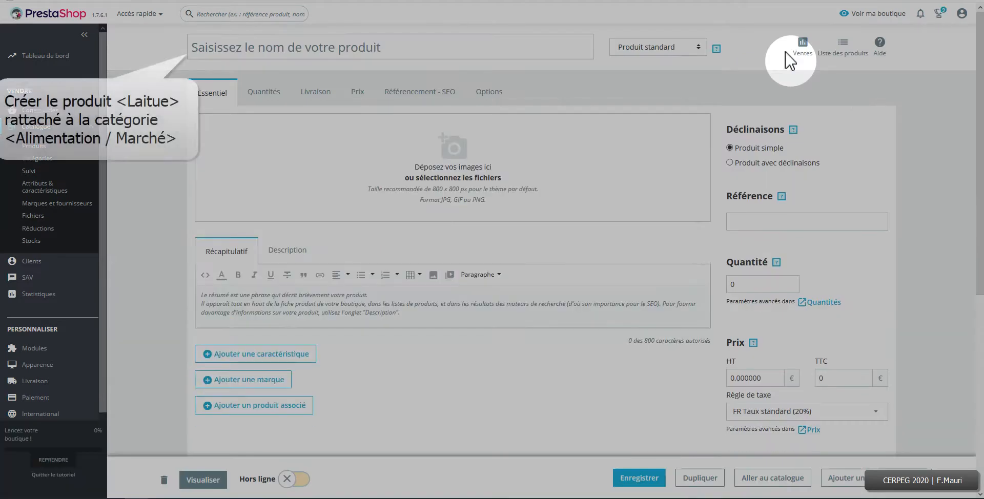
click(357, 42)
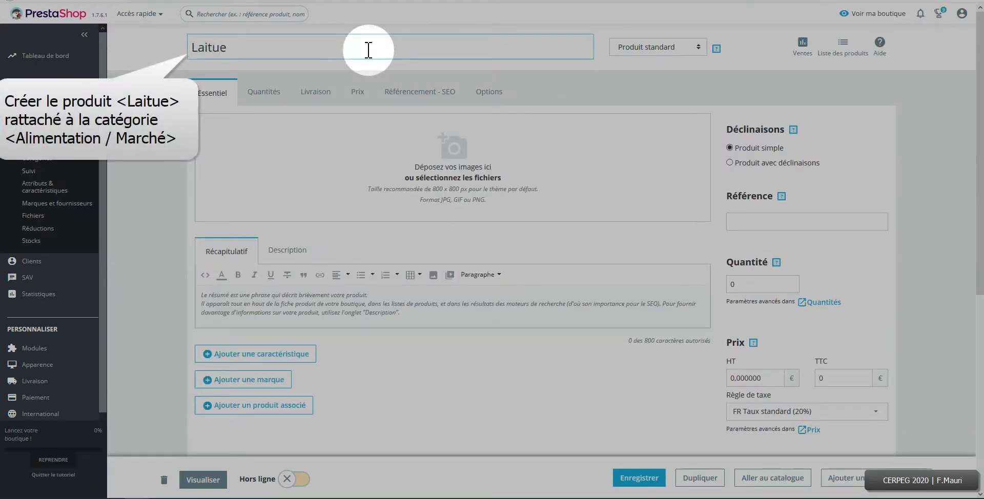
click(401, 169)
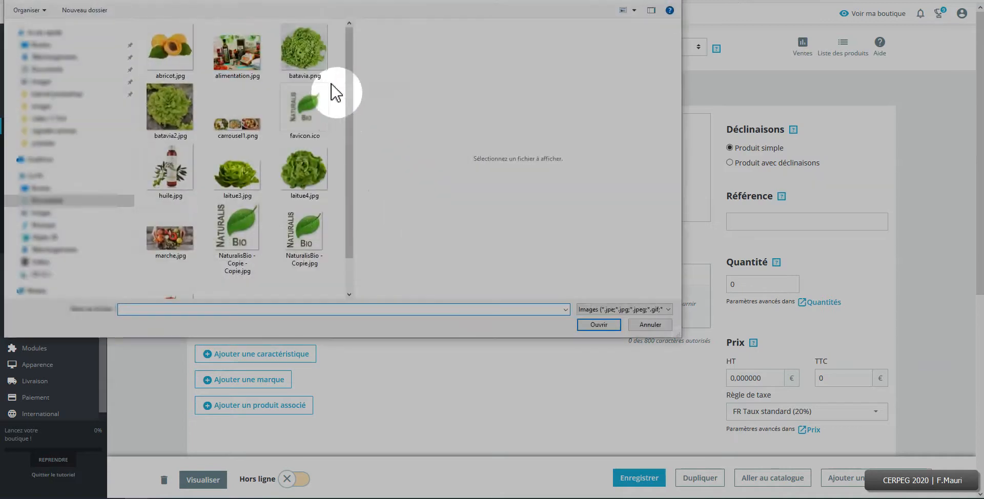
click(304, 49)
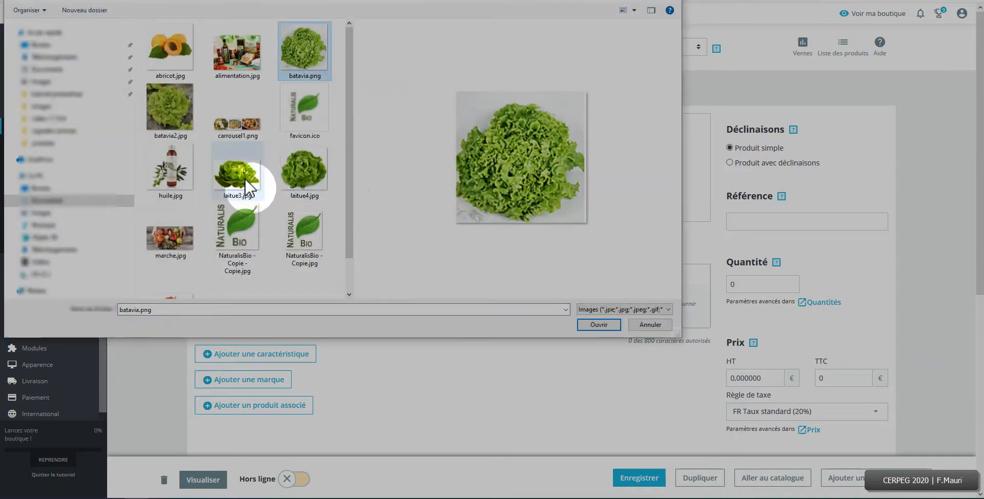
click(246, 186)
click(590, 324)
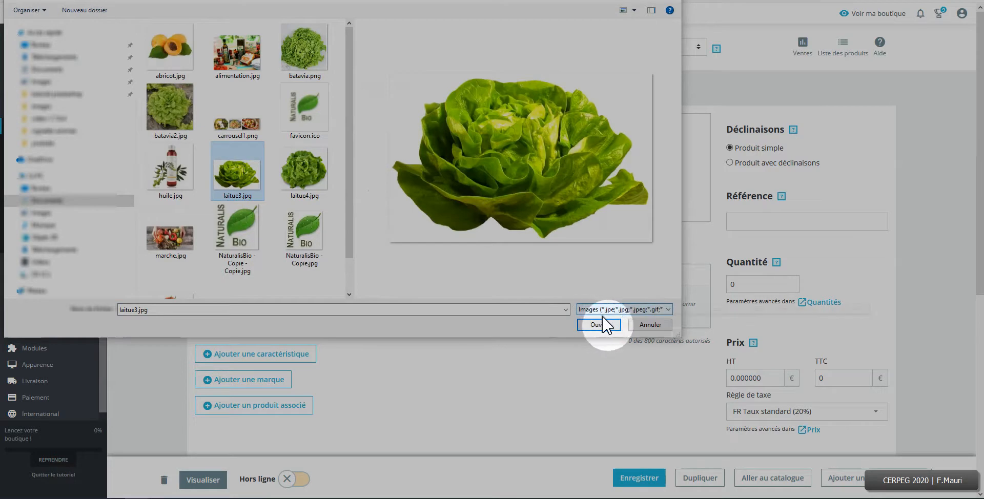
click(603, 326)
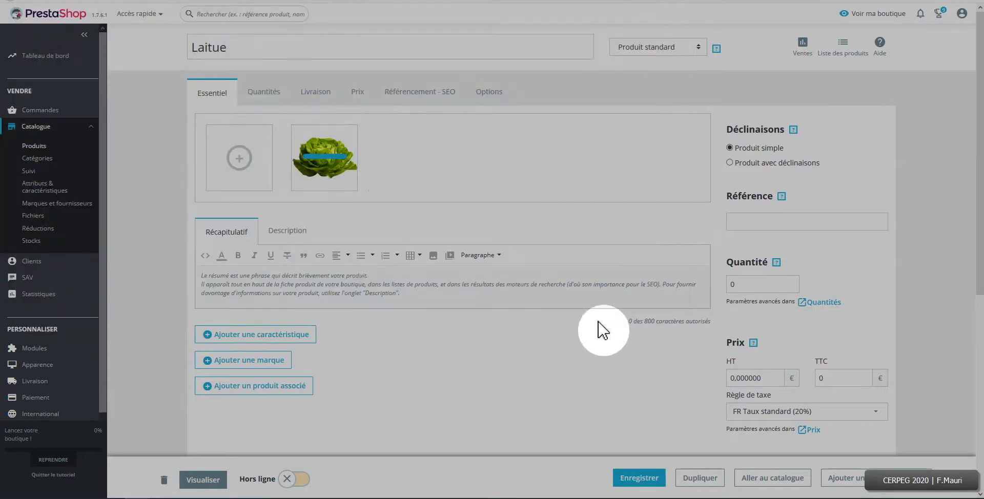
Step: Enter the summary "Laitue Bio de nos producteurs locaux" and fill the description with text about lettuce being popular, delicate and best eaten quickly after purchase
click(294, 293)
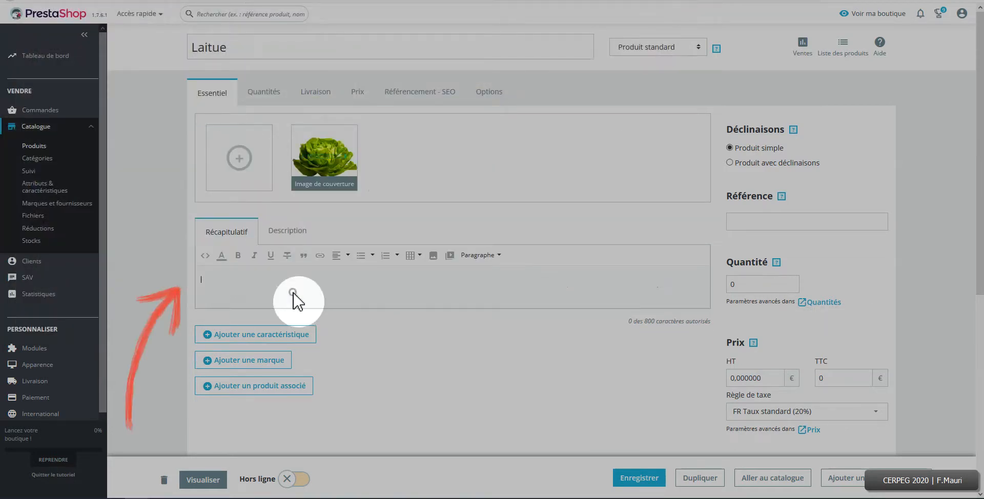
text(Laitue Bio de nos producteurs locaux)
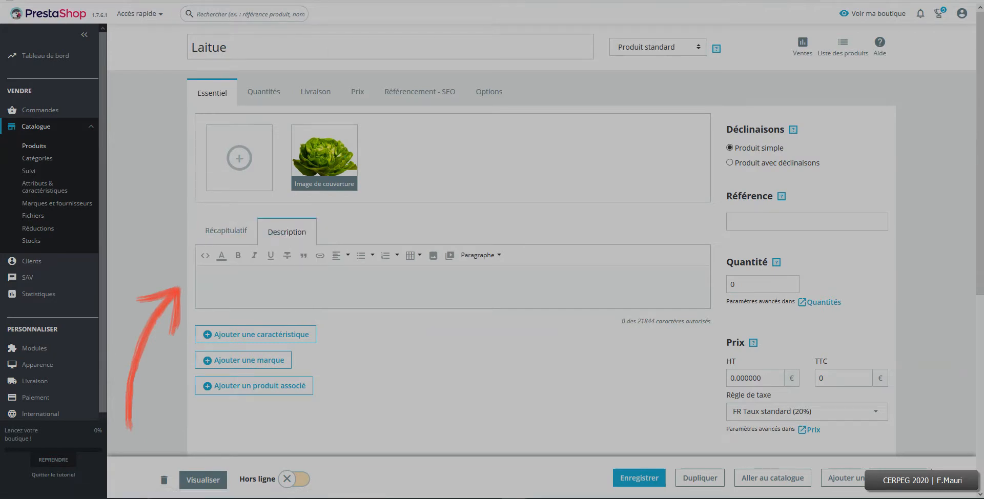
click(259, 289)
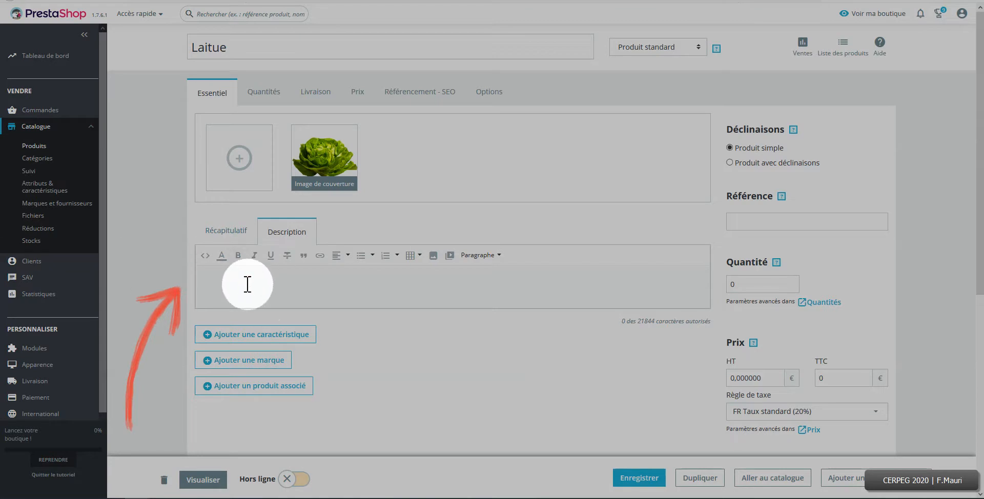
text(La laitue est l’un des légumes les plus populaires dans le monde. C’est aussi un aliment délicat qui doit être consommé le plus rapidement possible après l’achat.)
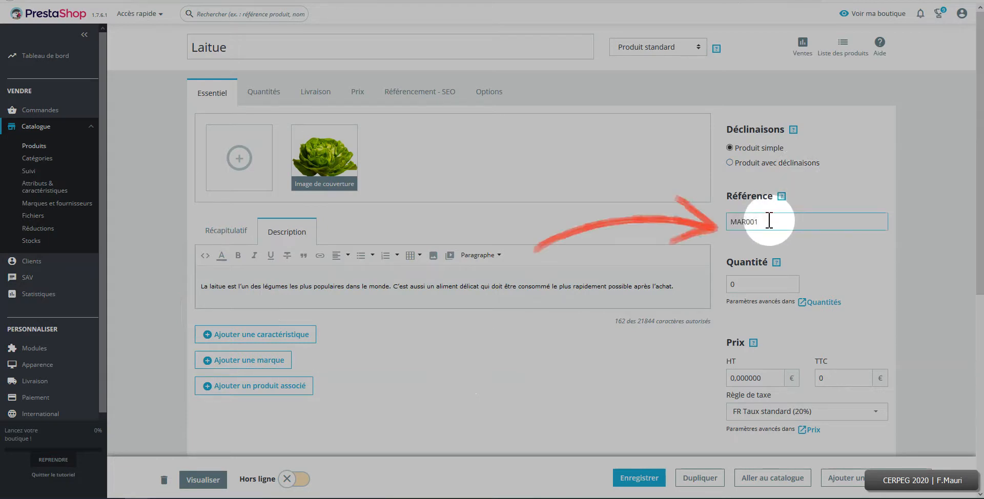
Step: Enter MAR001 as the product reference and set the quantity to 200
click(730, 283)
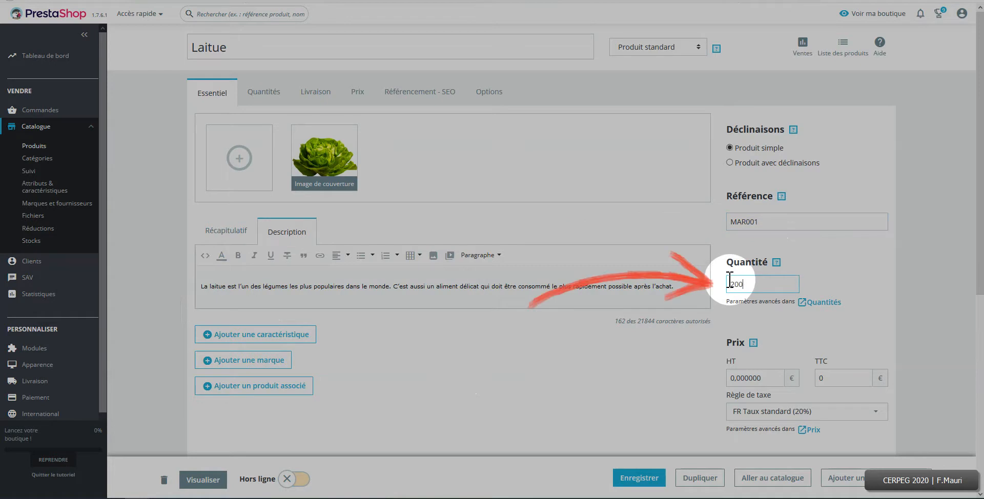
Step: Apply the FR Taux réduit (5.5%) tax rule and set the tax-included price to 0.95 €
scroll(808, 330, down, 1)
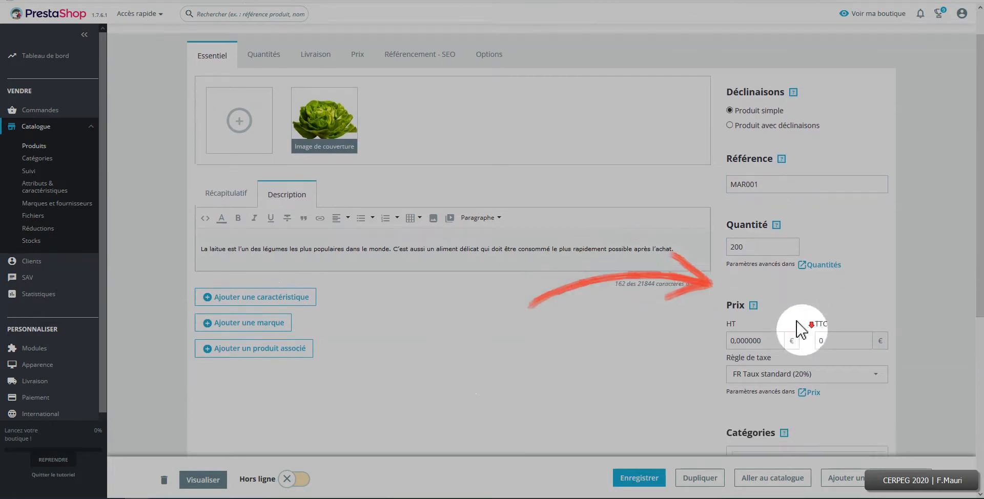
text(0)
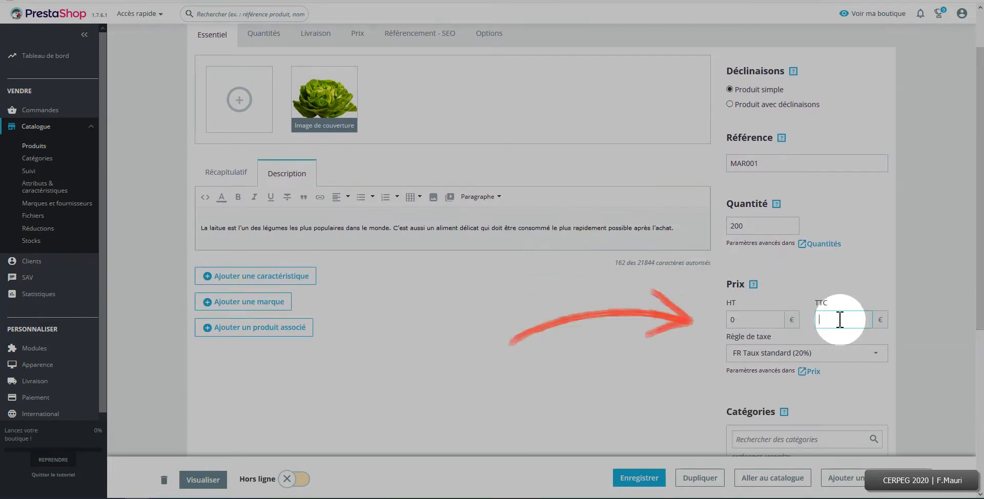
click(833, 354)
click(807, 406)
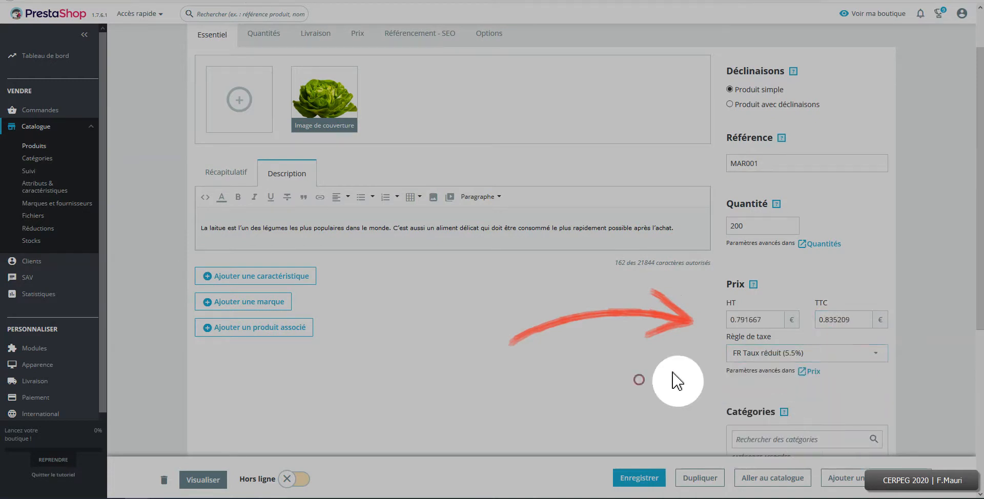
click(858, 322)
text(0.95)
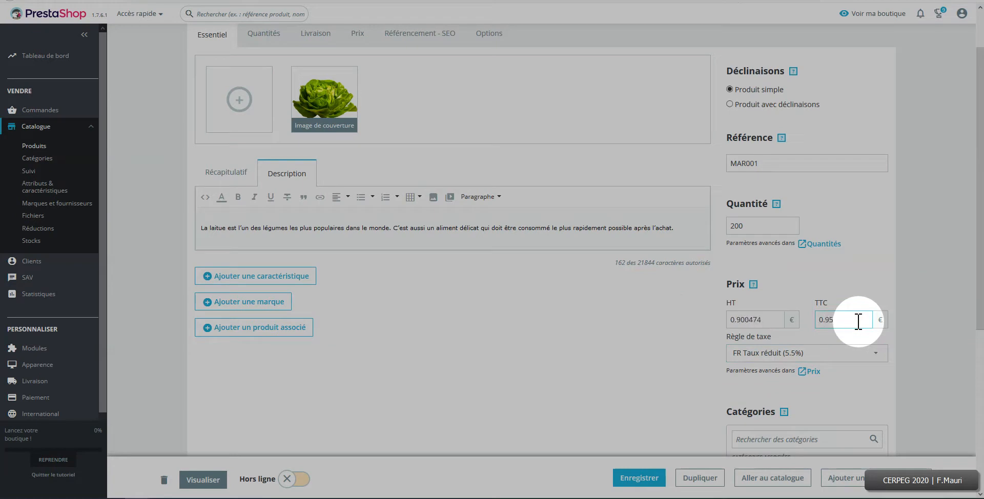
click(650, 333)
Step: Associate the product with the Marché category under Alimentation and make it the main category
scroll(649, 334, down, 1)
scroll(655, 342, down, 3)
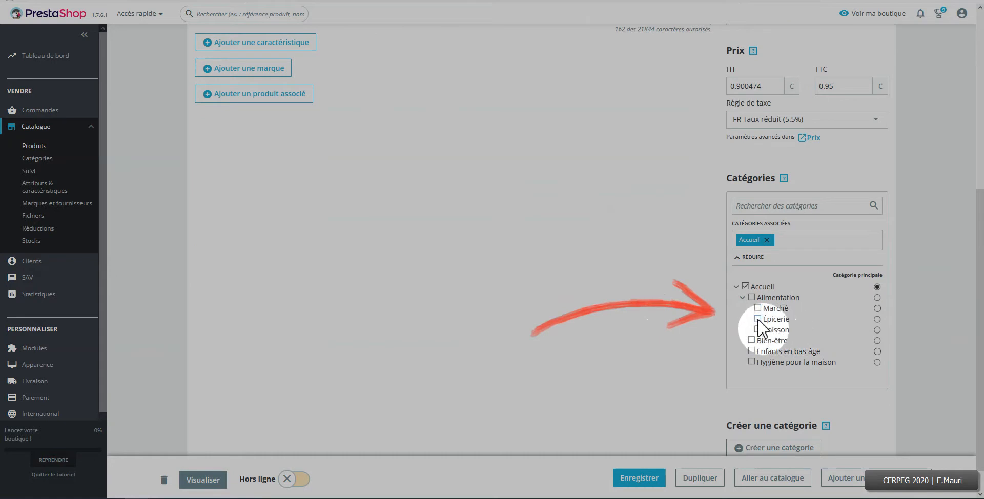
click(758, 308)
click(878, 308)
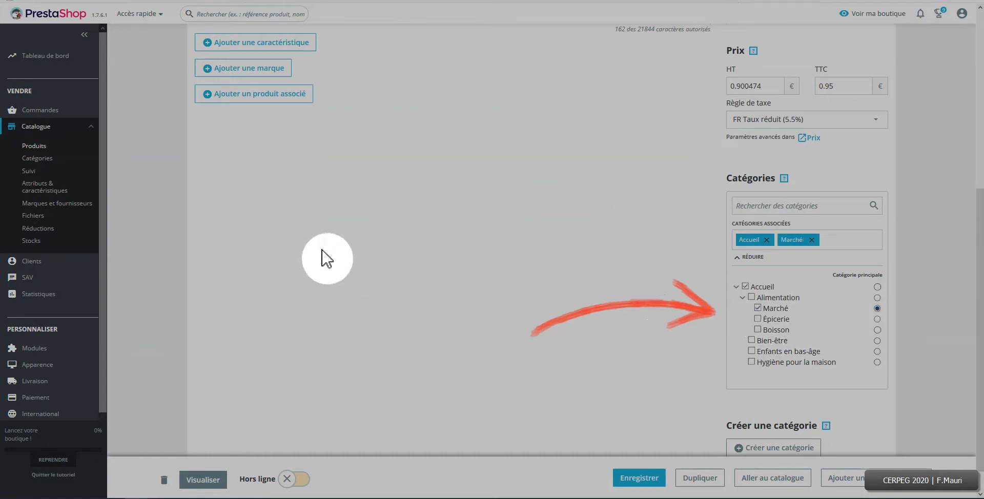
Step: Set the minimum quantity for sale to 10 in the product's quantity settings
scroll(328, 259, up, 3)
scroll(342, 266, up, 2)
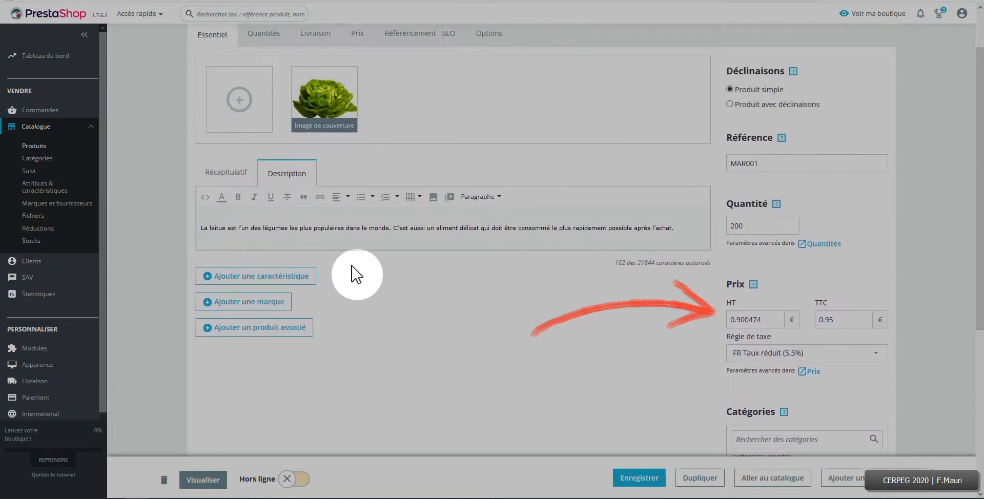
click(266, 92)
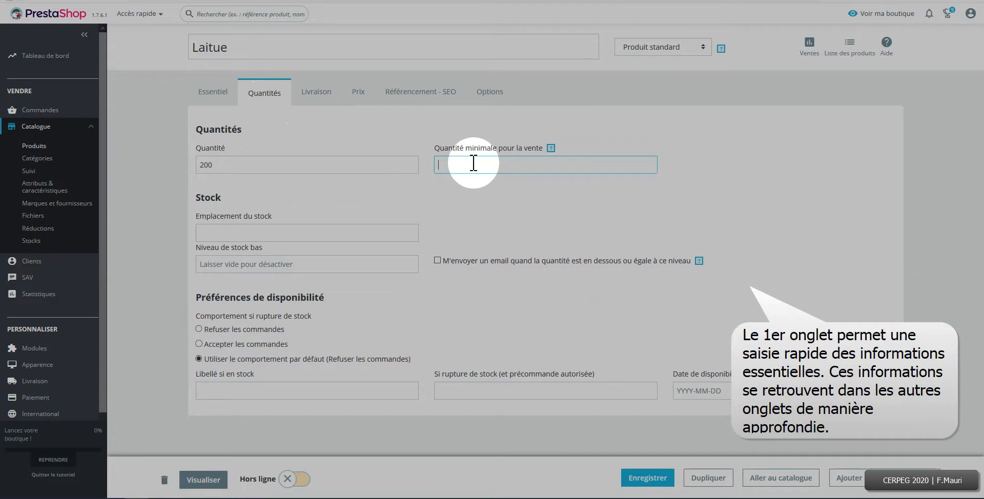
text(10)
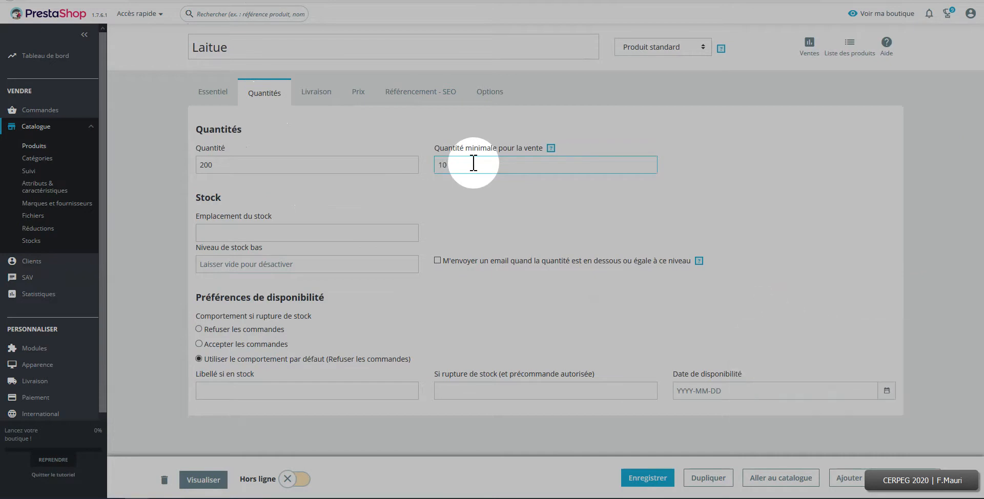
click(345, 207)
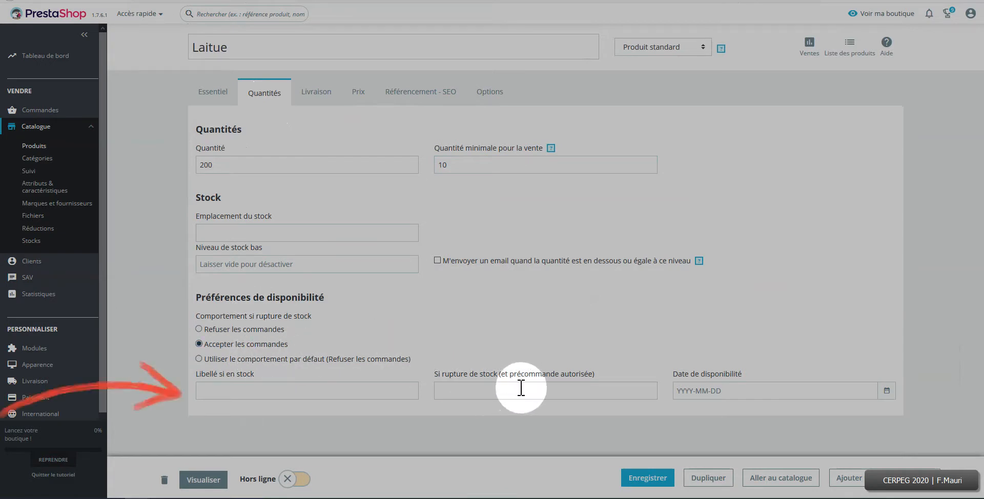
Step: Accept out-of-stock orders with the in-stock label "Vous serez livré prochainement" and a label saying producers are handling the shortage; enable the low-stock email alert
click(475, 392)
key(ctrl+v)
click(331, 389)
text(Vous se)
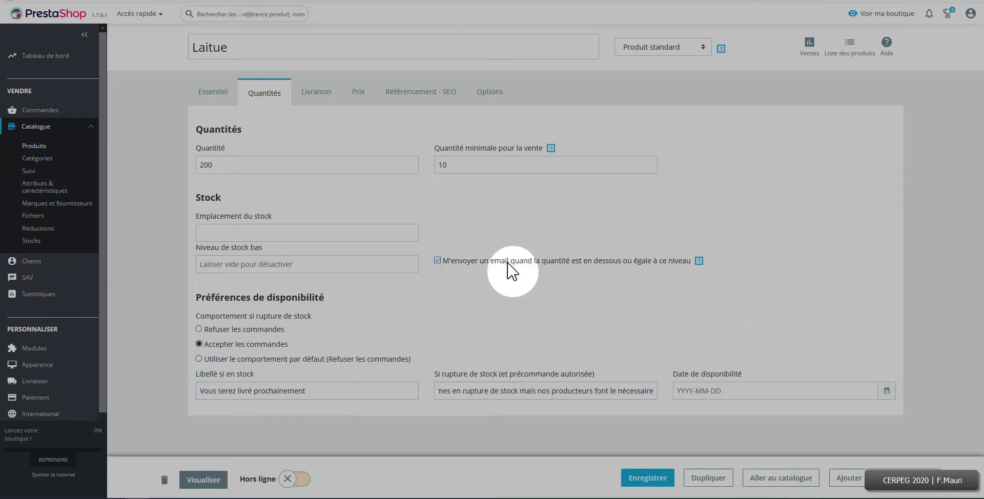
Step: Use a product-specific delivery time and enter "Livraison sous 24 h" for in-stock products
click(320, 94)
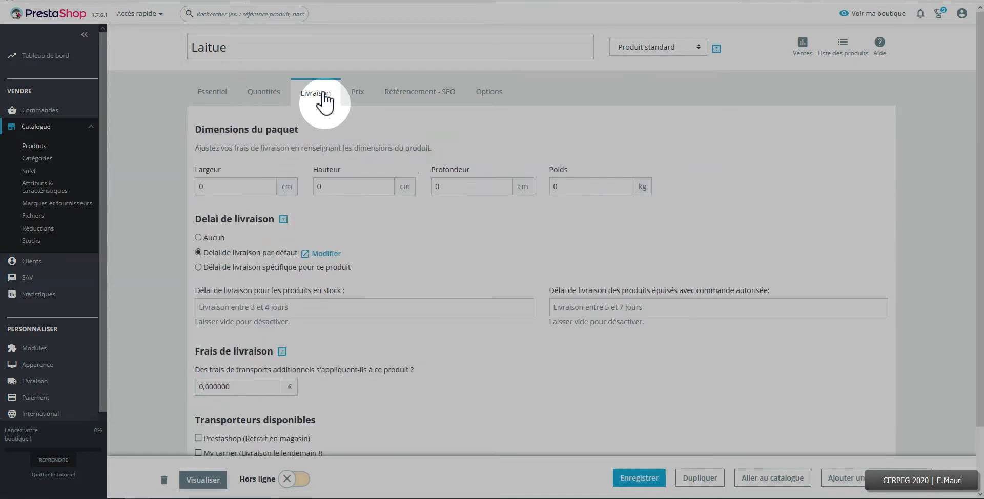
click(274, 268)
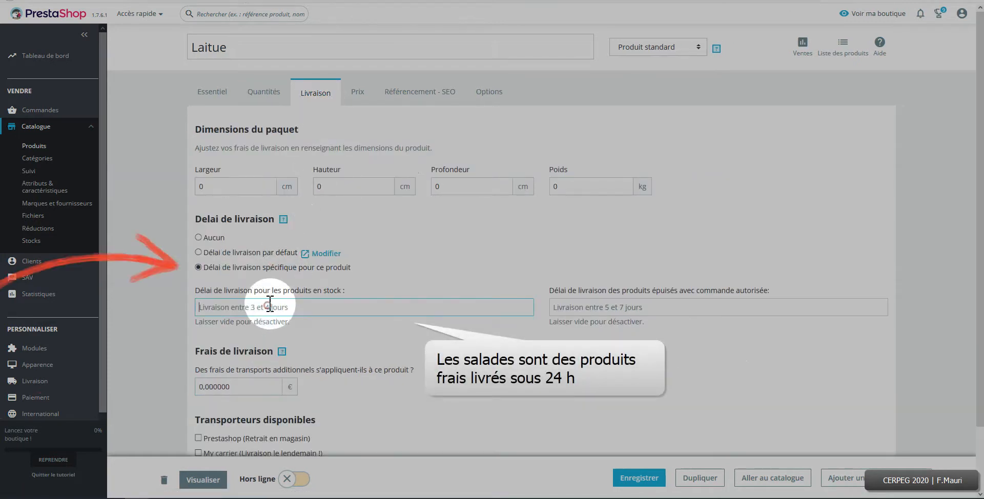
click(271, 304)
text(Livraison sous 24 h)
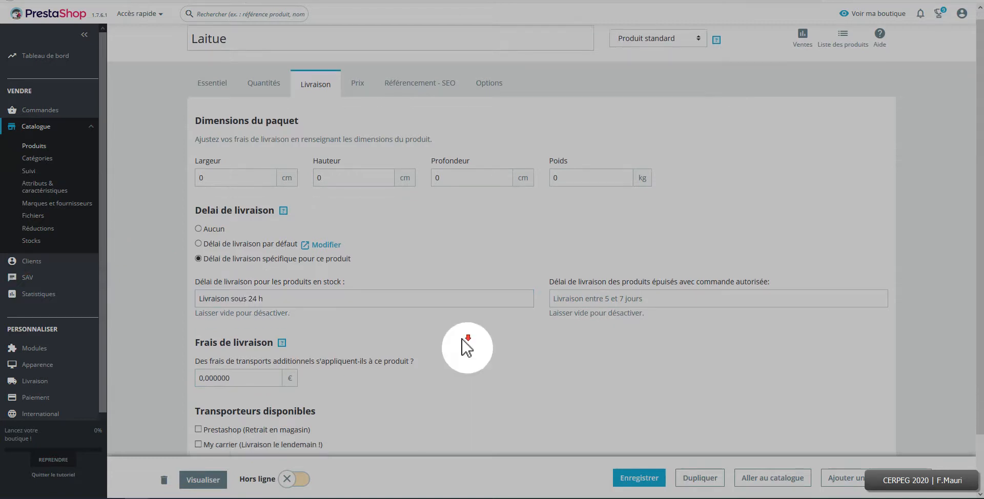
Step: Enable both available carriers for the product, Prestashop (Retrait en magasin) and My carrier
scroll(468, 345, down, 3)
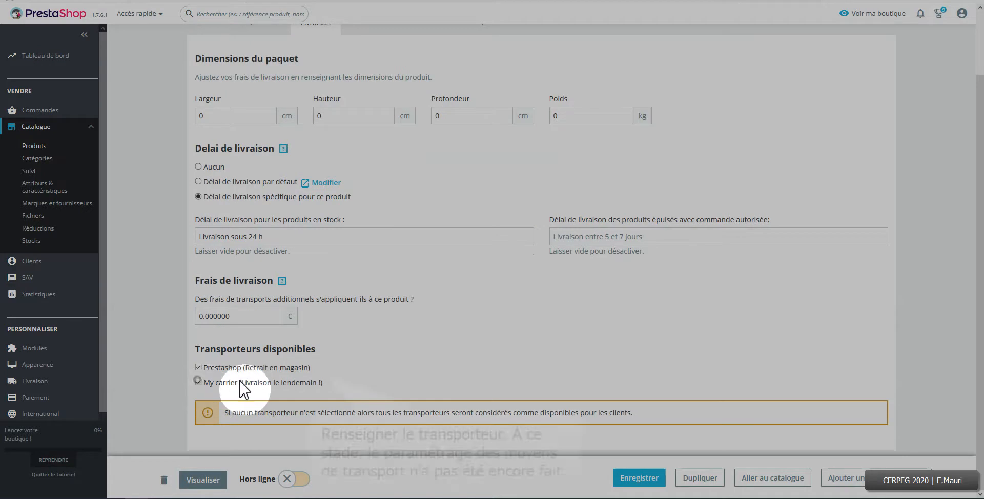
scroll(345, 377, up, 2)
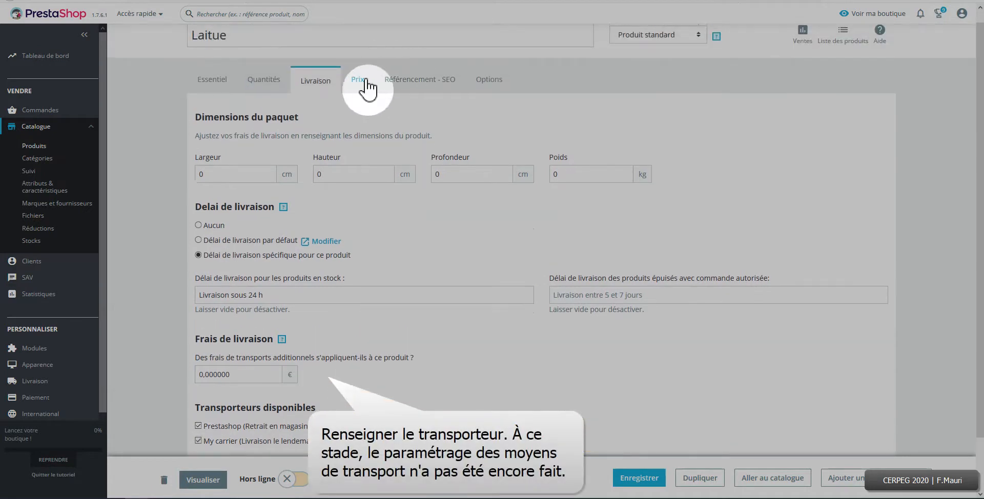
Step: Review the product's detailed pricing settings and save the product
click(364, 78)
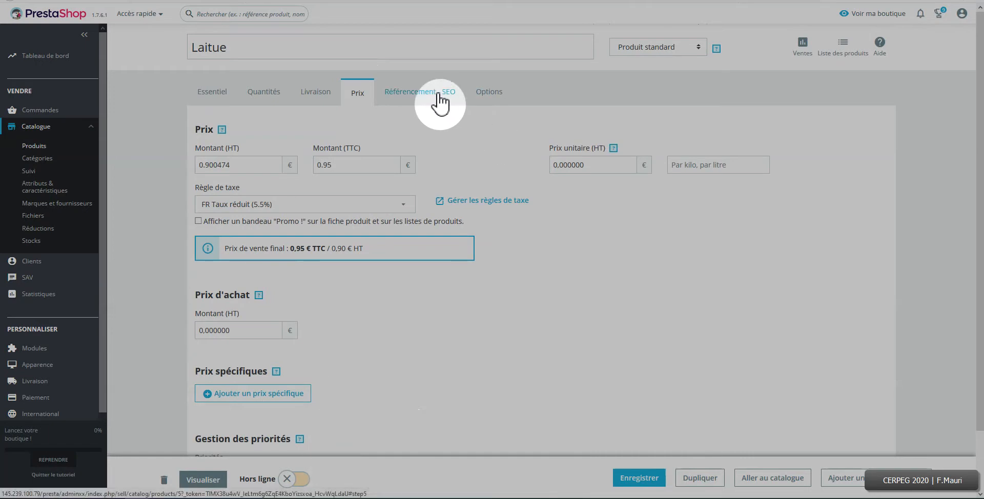
click(635, 479)
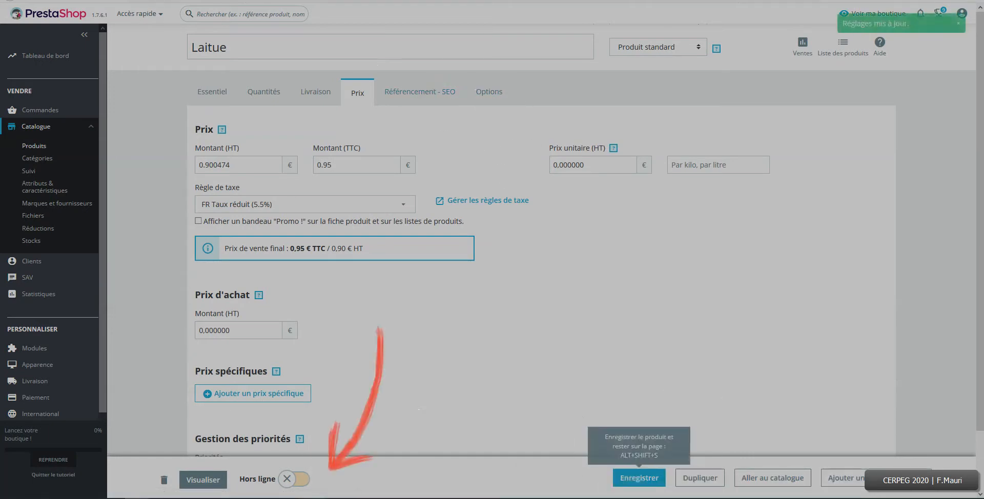
Step: Preview the Laitue product page in the shop and look over its image, price and delivery details
click(215, 484)
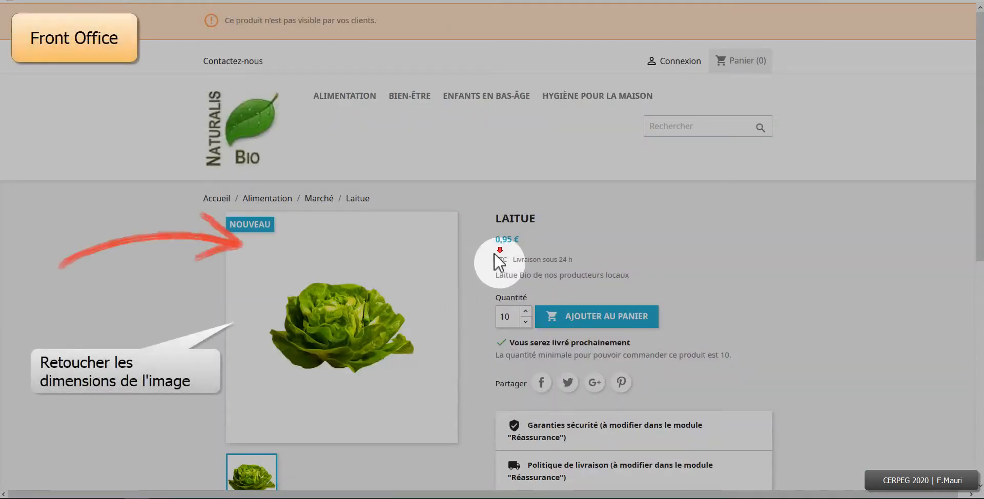
scroll(494, 253, down, 2)
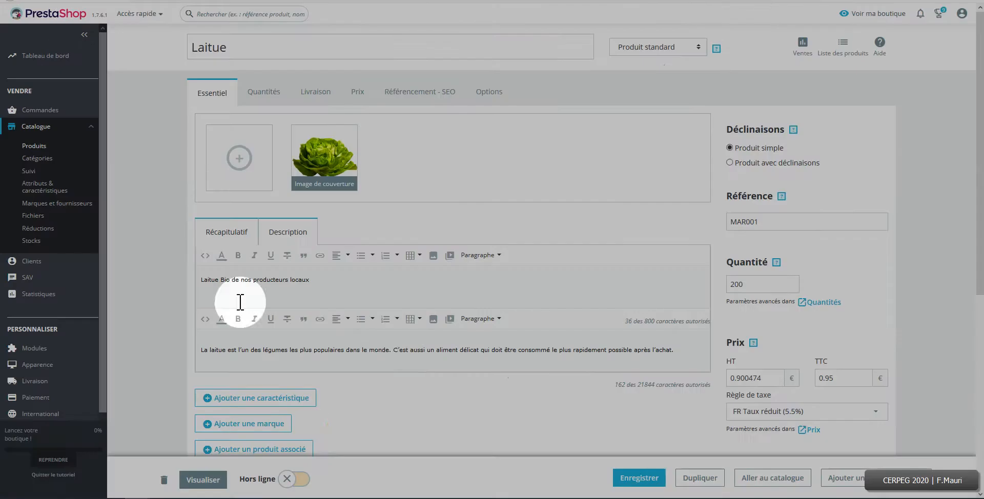
Step: Put the Laitue product online and save it
scroll(395, 396, down, 2)
click(302, 482)
click(644, 479)
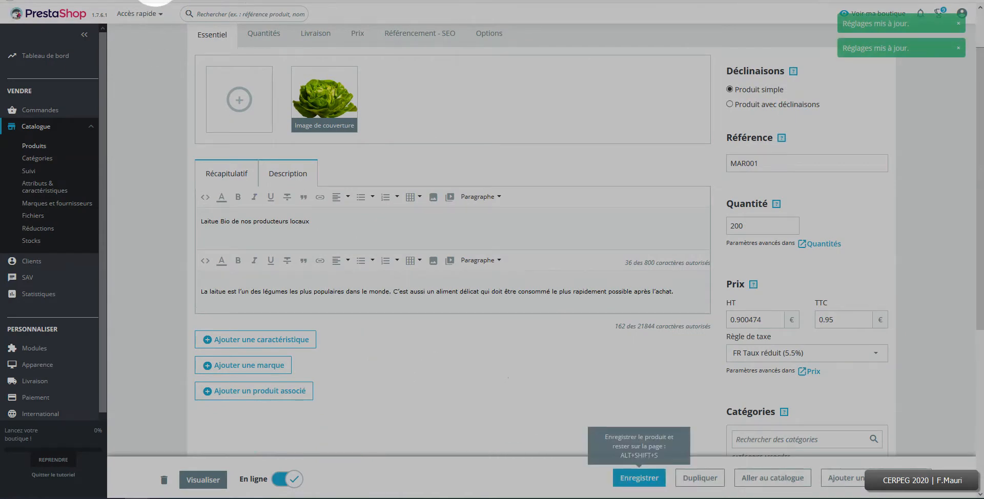
Step: Switch to the shop's front office home page and open the quick view of Laitue in the popular products
click(155, 1)
click(47, 1)
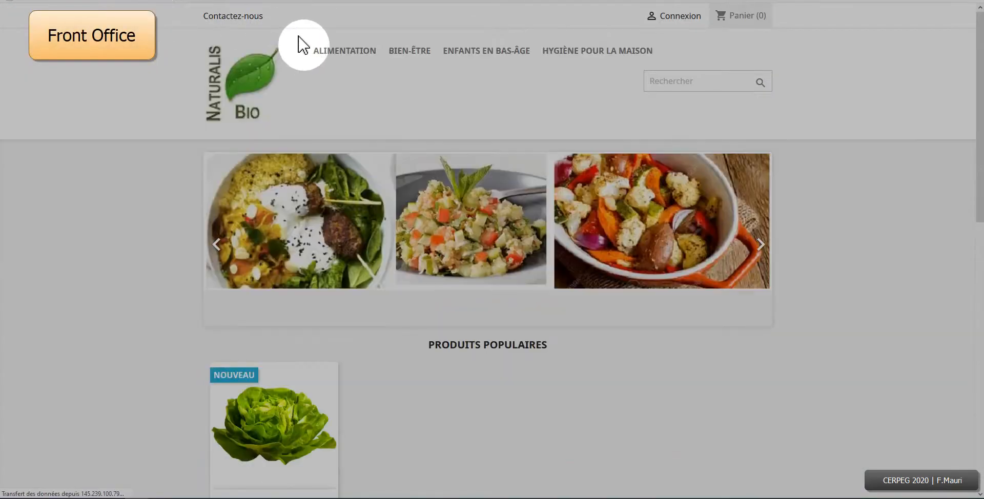
scroll(405, 392, down, 1)
mouse_move(303, 439)
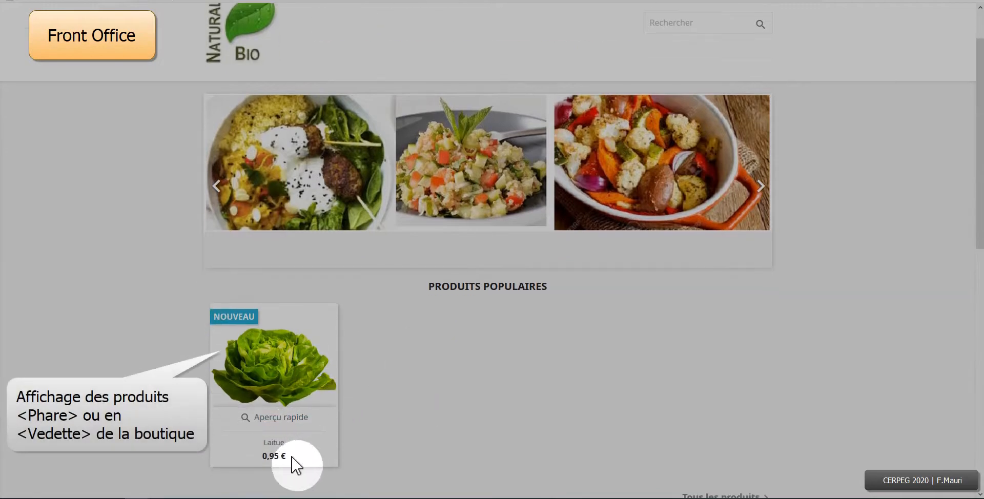
click(286, 421)
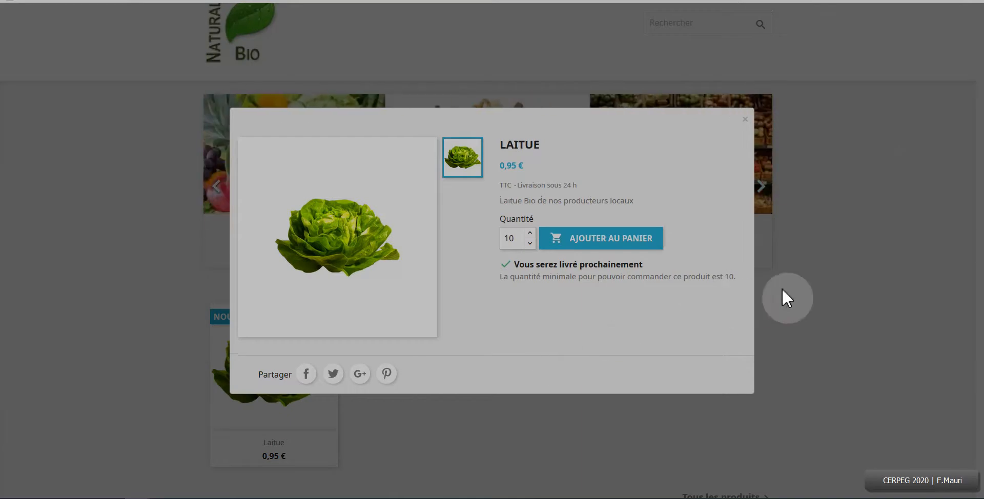
Step: Close the quick view of Laitue and open a subcategory of Alimentation in the shop
click(745, 120)
scroll(318, 110, up, 1)
mouse_move(345, 54)
click(237, 73)
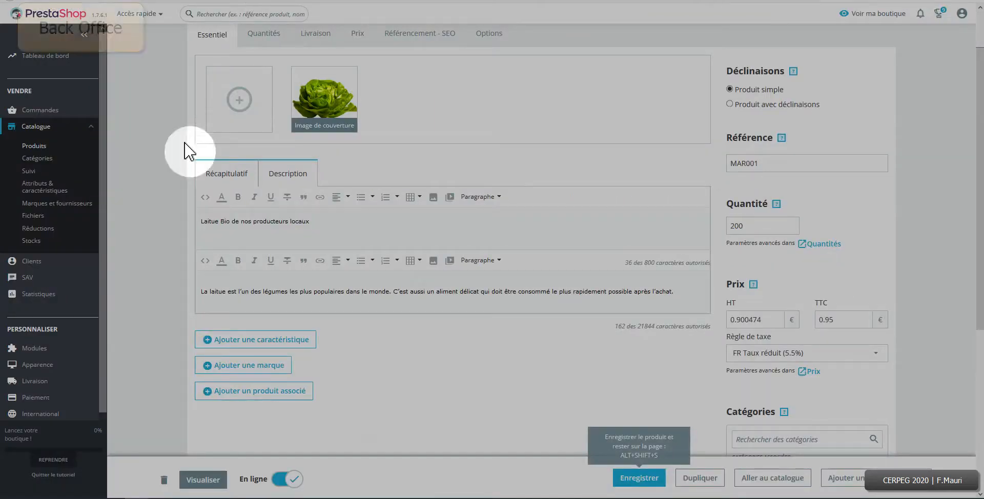
Step: Switch to the back office, add Huile d'Olive as an associated product of Laitue, and save the product
click(281, 392)
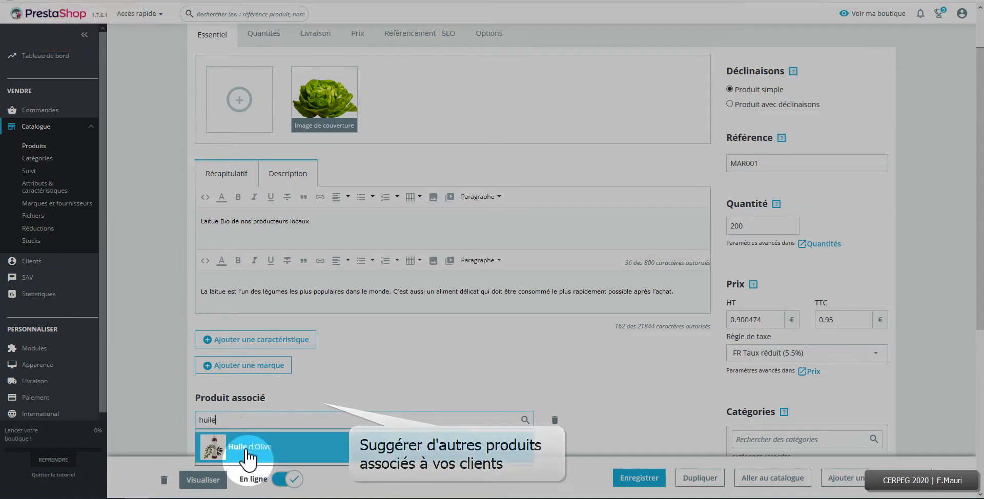
click(248, 451)
scroll(385, 417, down, 2)
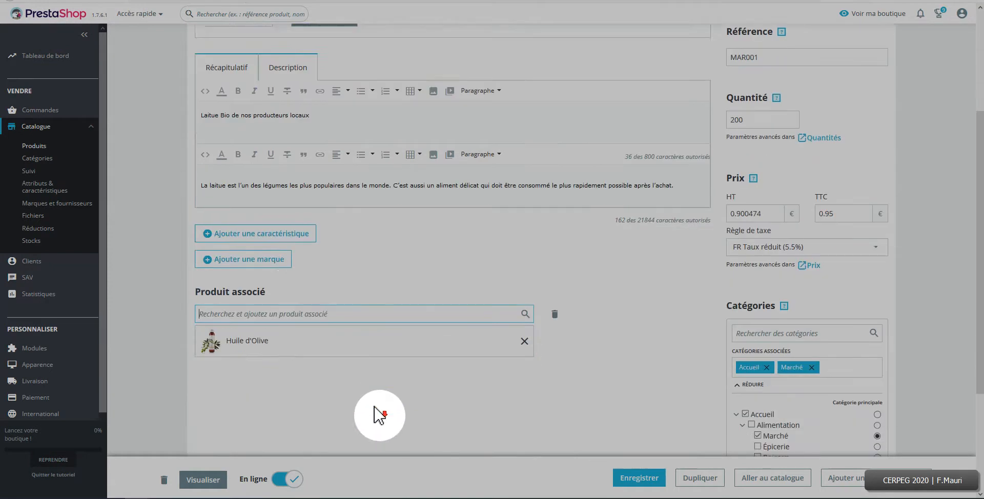
scroll(385, 420, down, 1)
click(641, 478)
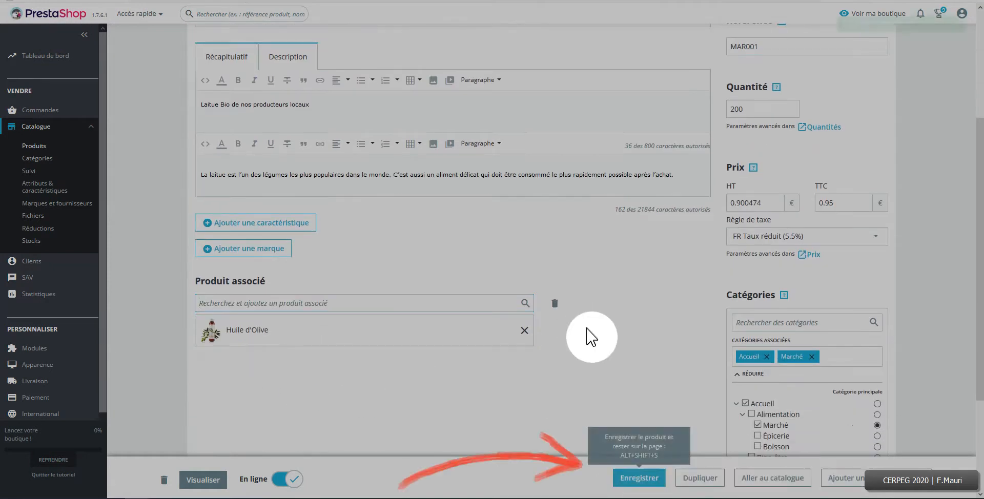
Step: Add laitue4.jpg as another image of the Laitue product
scroll(592, 337, up, 5)
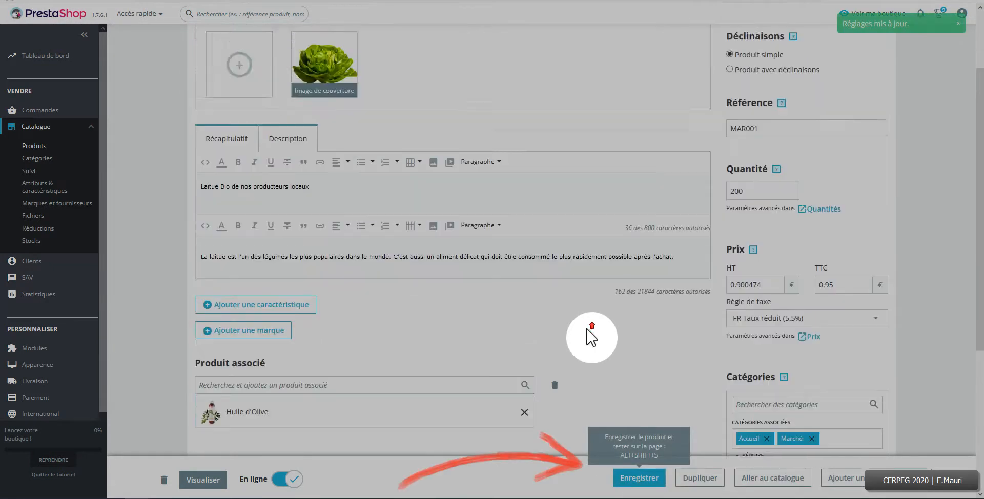
click(245, 159)
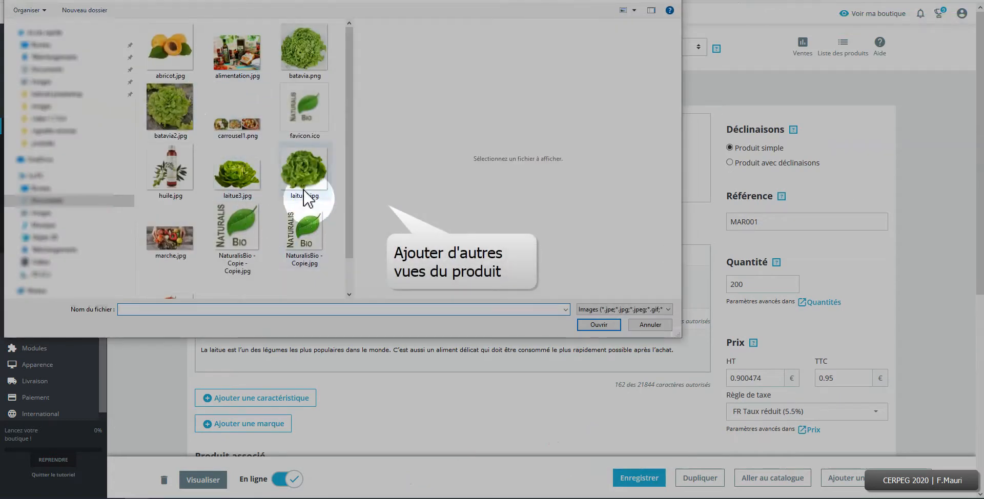
click(300, 184)
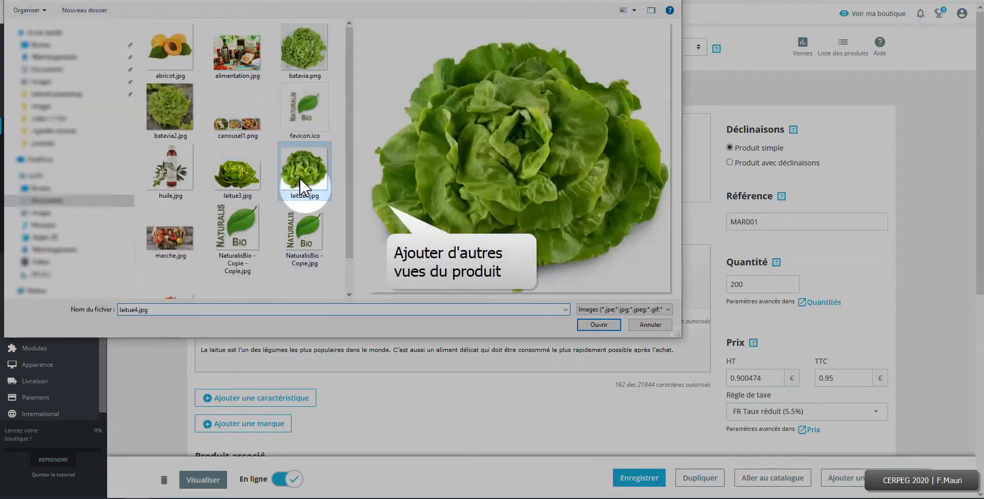
click(598, 325)
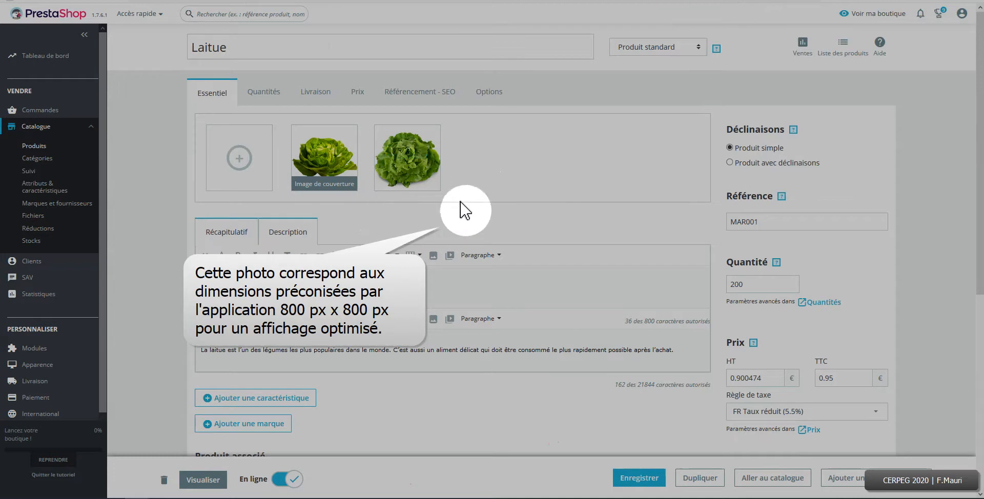
Step: Set the newly added lettuce photo as the product's cover image and save the image settings
click(413, 171)
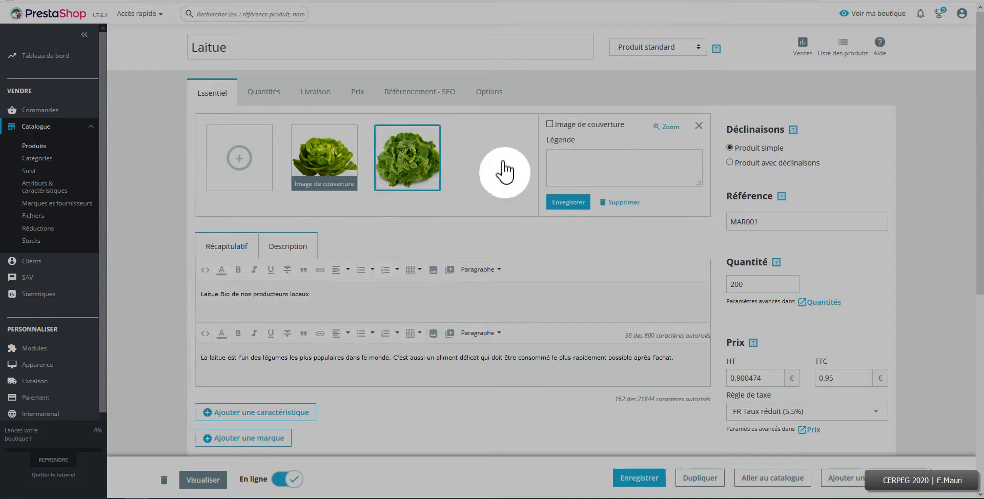
click(549, 125)
click(568, 202)
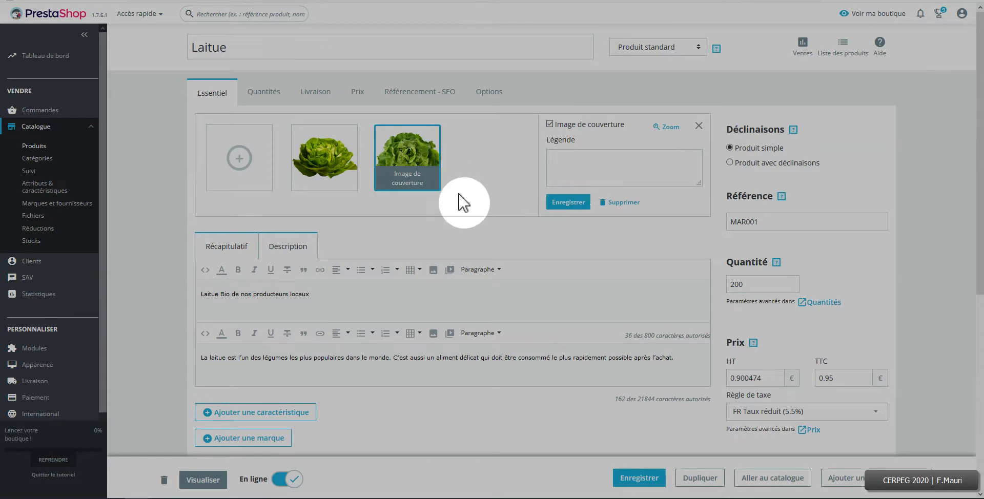
Step: Preview the Laitue product page in the shop and view both product images
click(203, 480)
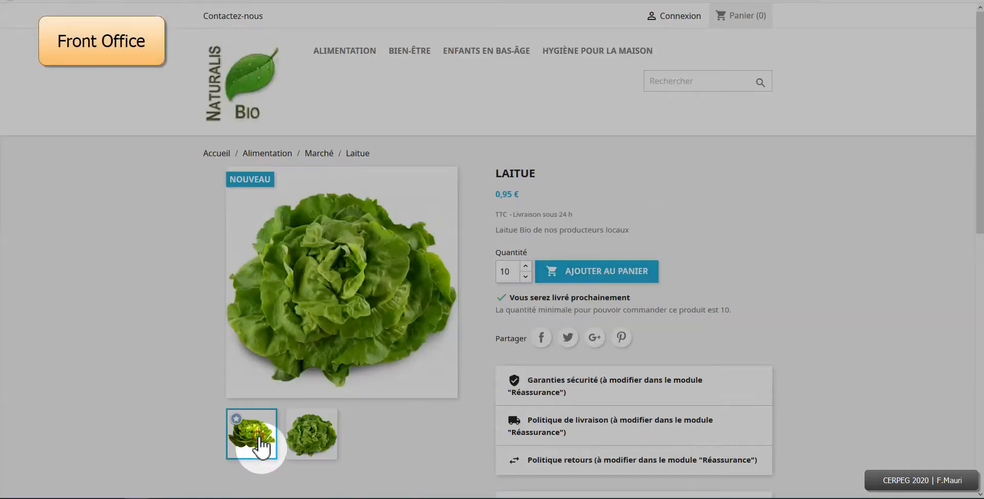
click(264, 446)
click(310, 451)
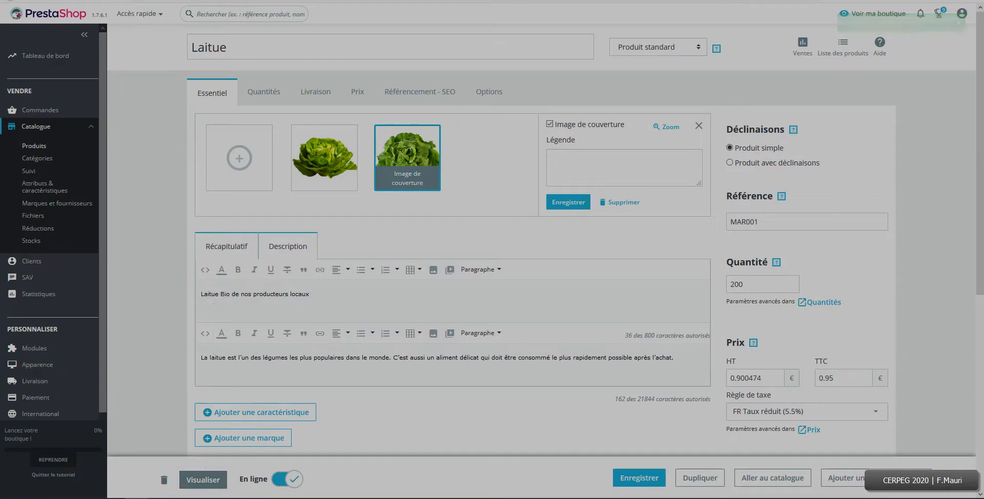
Step: In the images folder in File Explorer, check the pixel dimensions of laitue4.jpg in its file properties
right_click(724, 231)
click(755, 489)
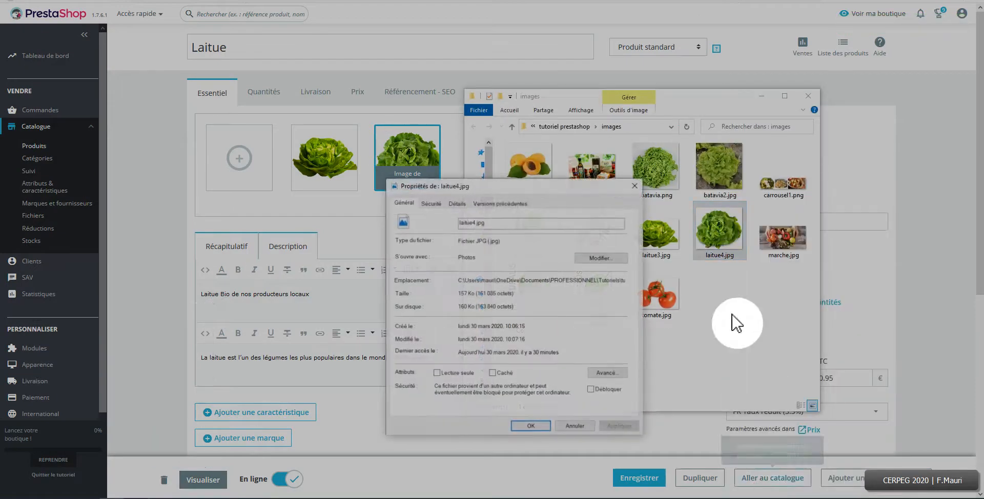
click(457, 203)
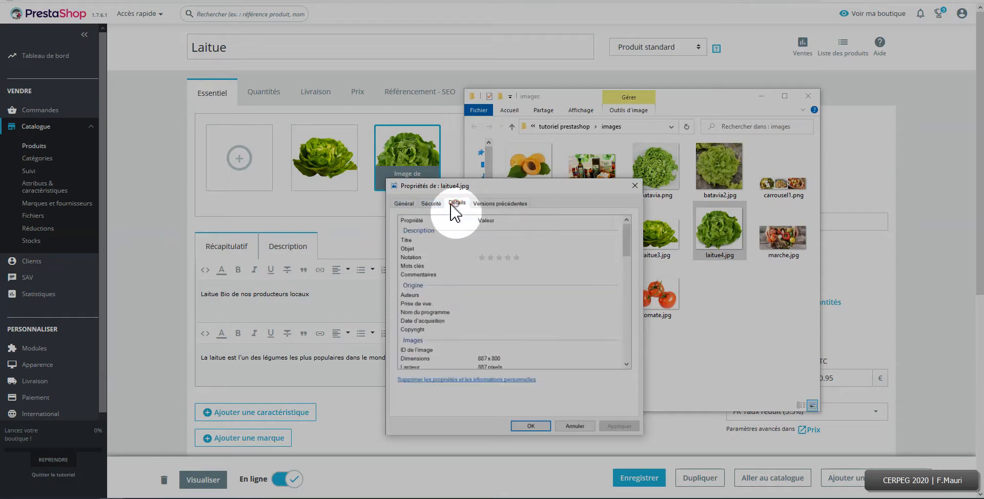
scroll(552, 297, down, 2)
scroll(518, 295, down, 1)
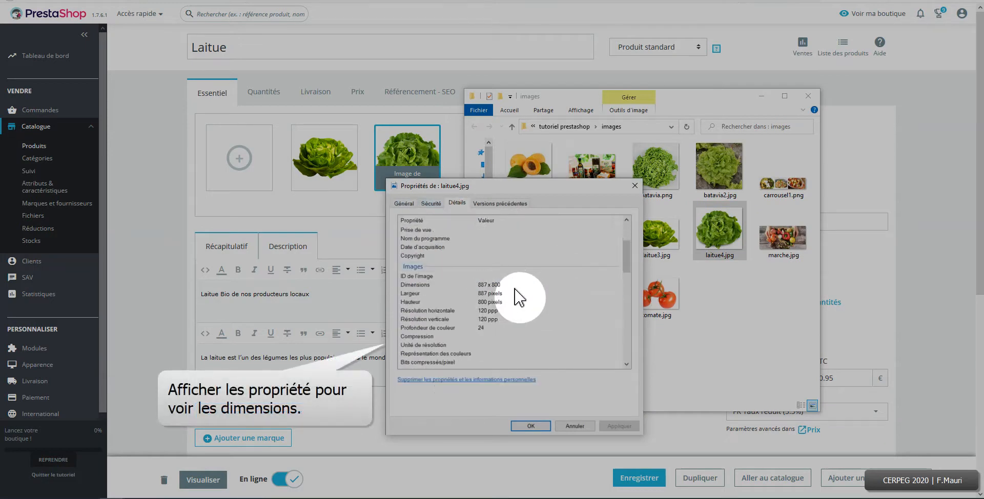
click(531, 426)
Step: Check the pixel dimensions of laitue3.jpg in its file properties and put the images folder window away
click(666, 229)
right_click(666, 227)
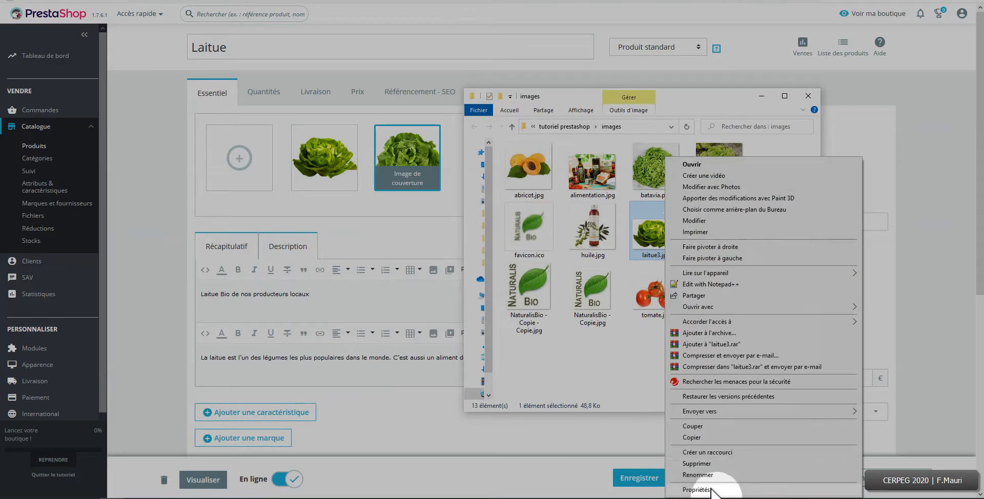
click(724, 489)
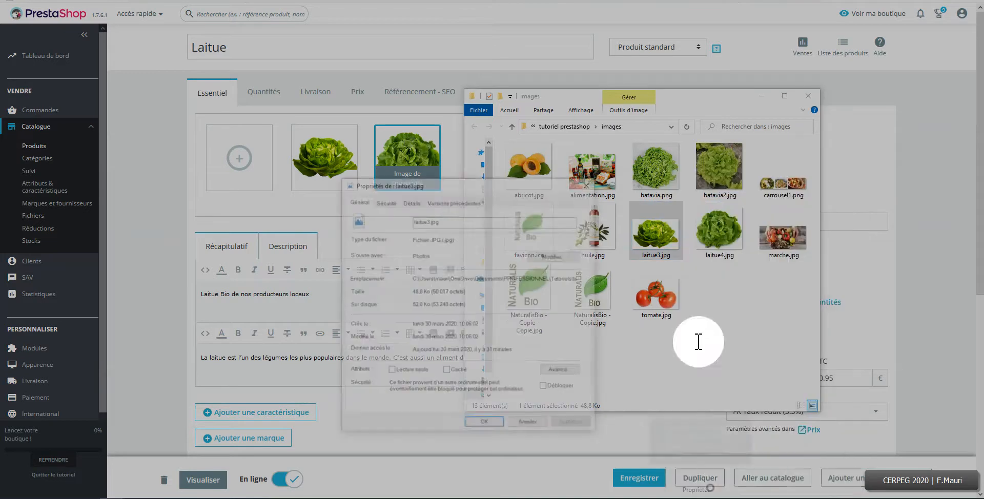
click(407, 202)
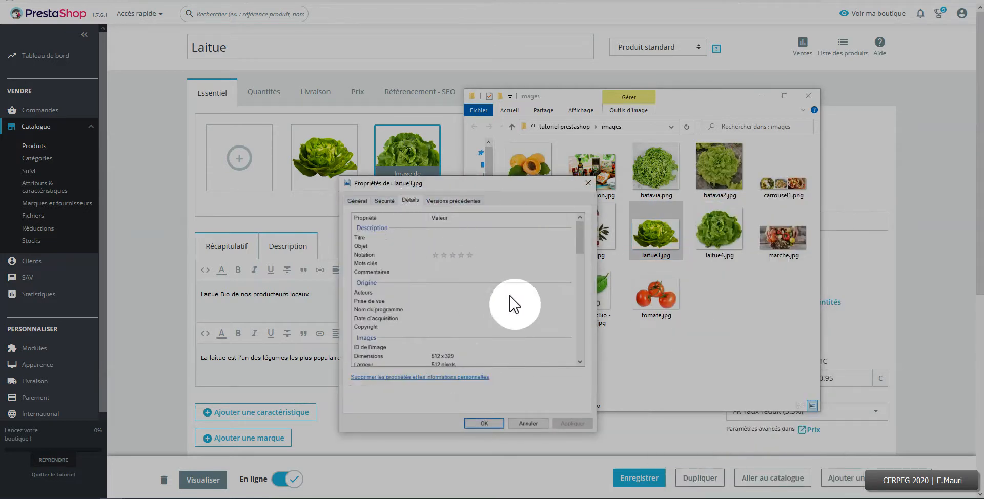
scroll(505, 303, down, 5)
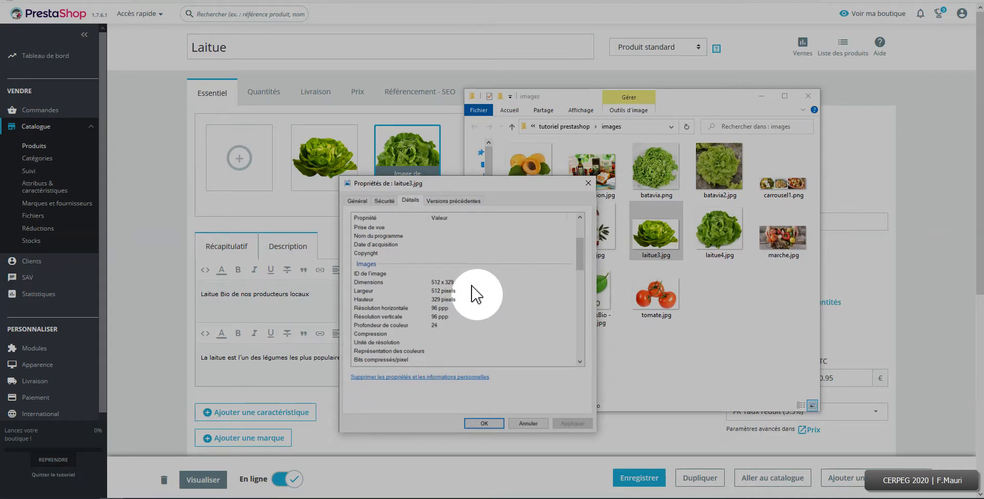
click(483, 424)
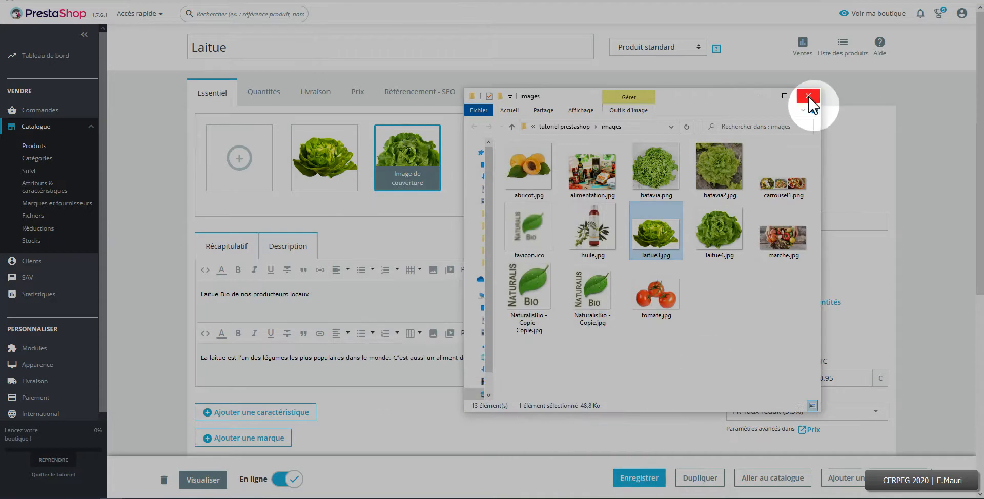
click(762, 97)
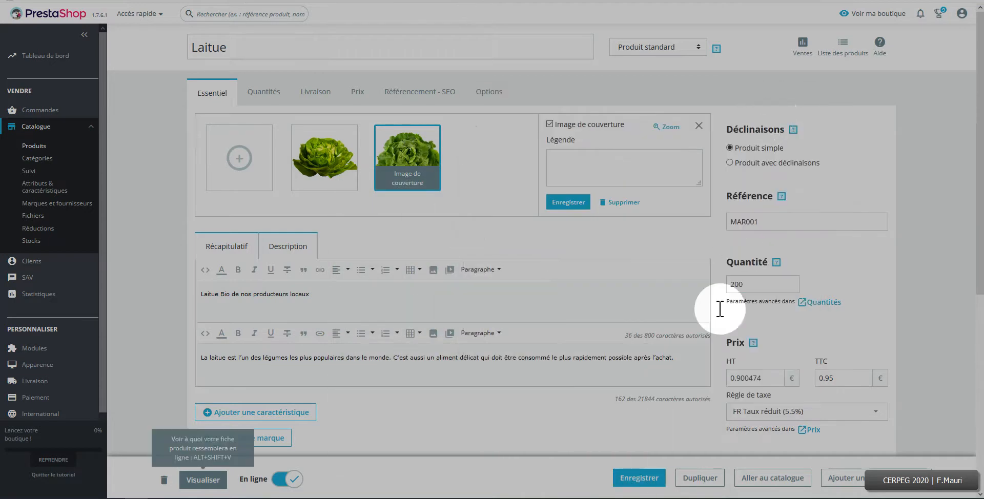
Step: Save the product and open the quick view of Laitue from the popular products on the shop's home page
click(637, 478)
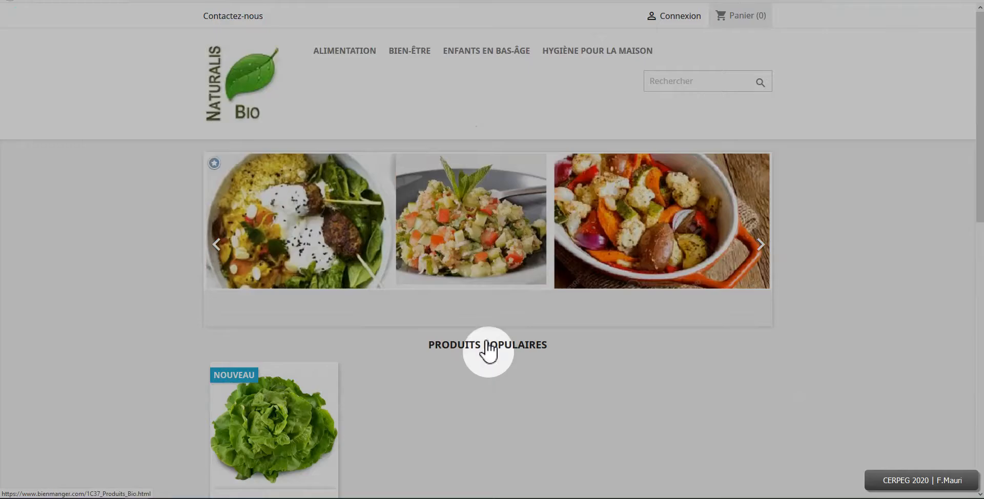
scroll(567, 417, down, 3)
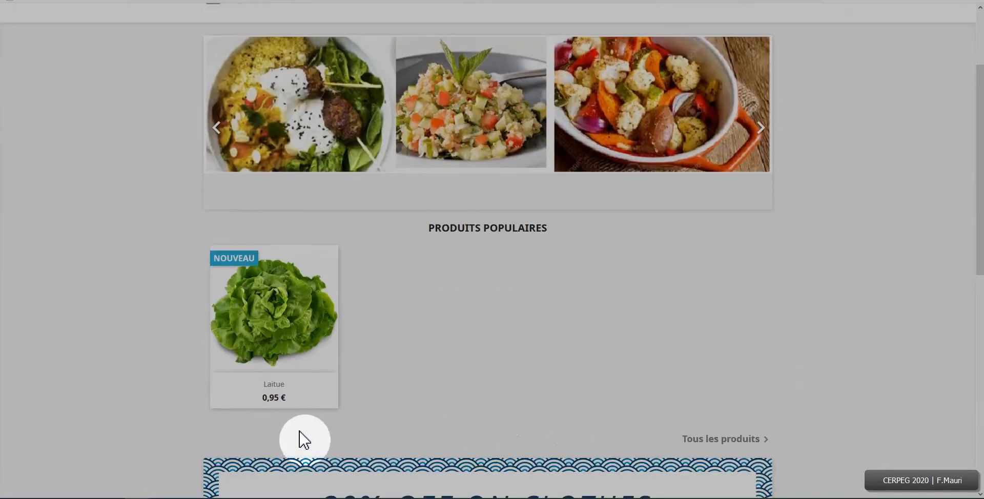
mouse_move(247, 362)
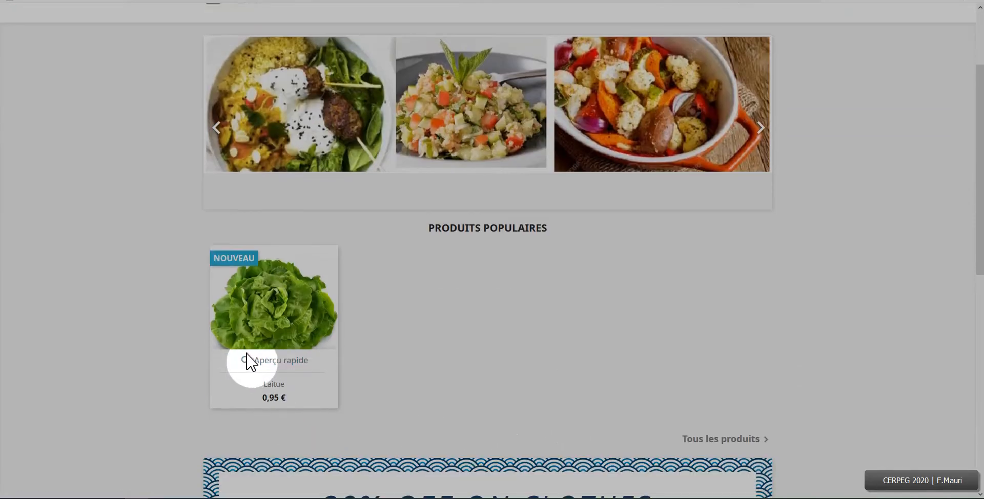
click(306, 361)
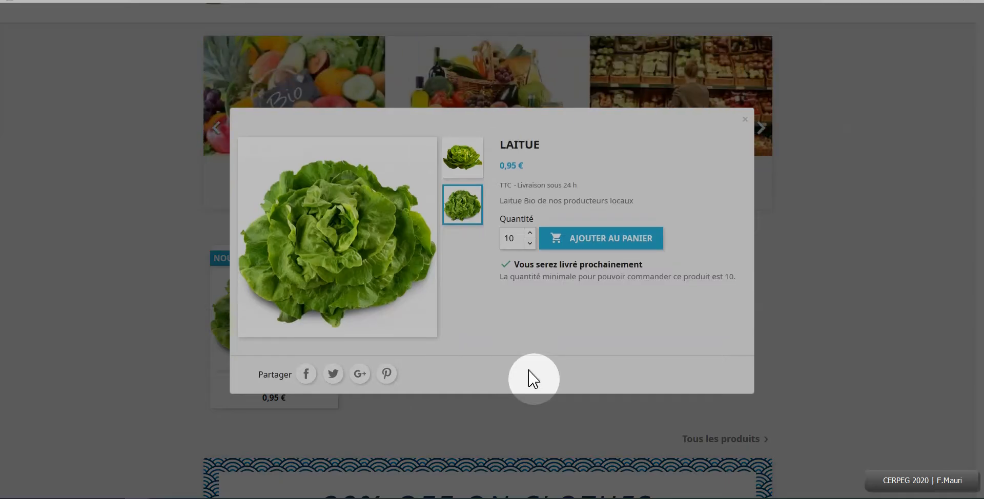